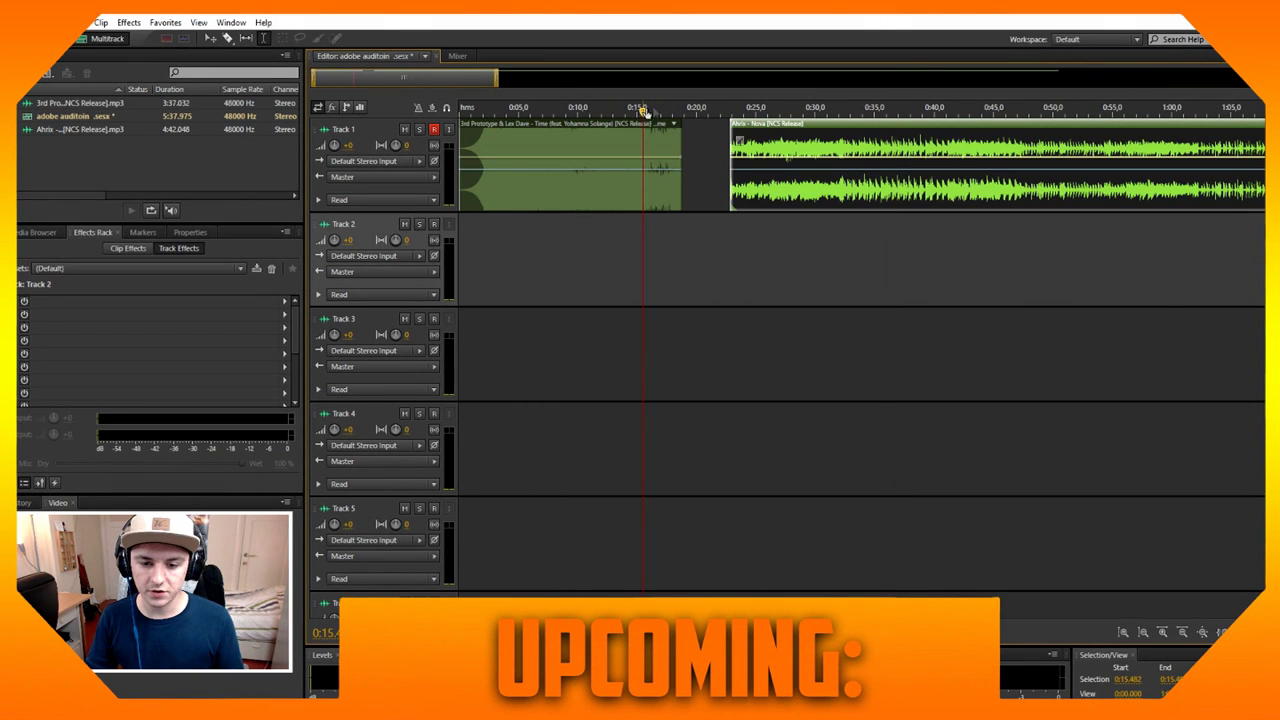
Slide the Ahrix – Nova clip left on Track 1 so it overlaps the first song's end
scroll(659, 107, "up", 3)
left_click_drag(965, 128, 758, 121)
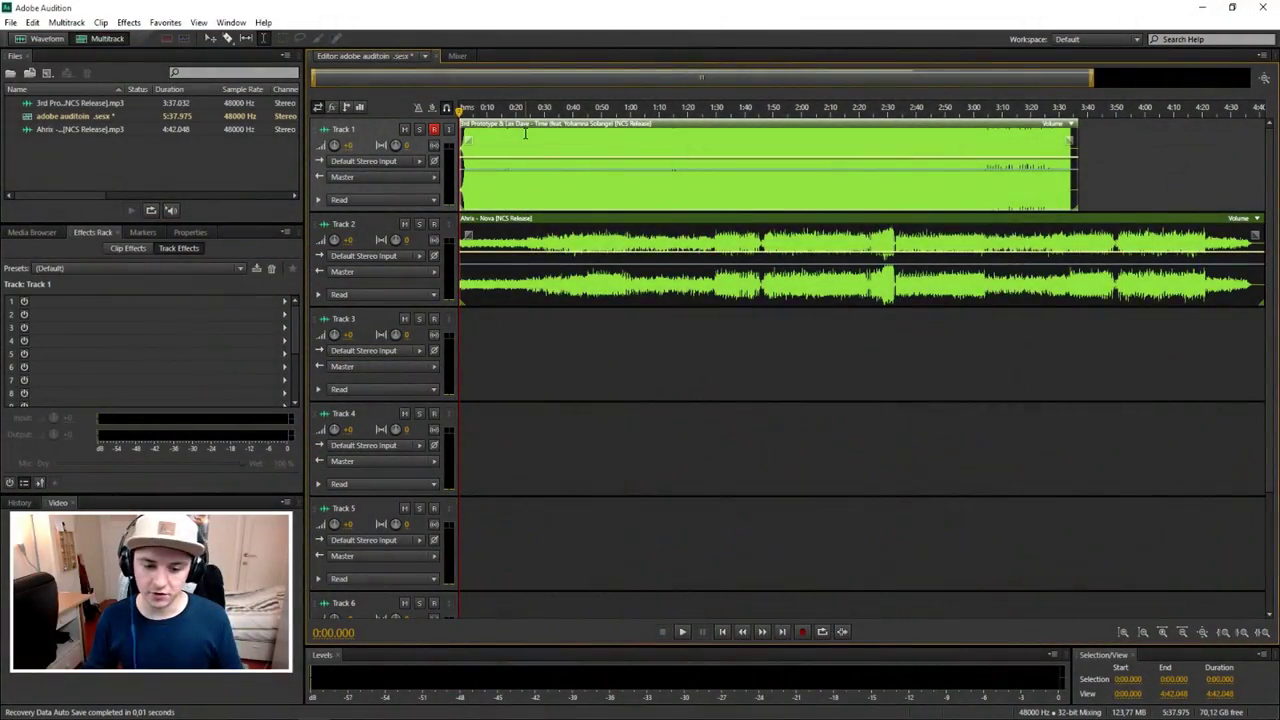
Keep the first song at 0:00 with Nova starting near 0:05, then preview the opening
scroll(529, 147, "up", 8)
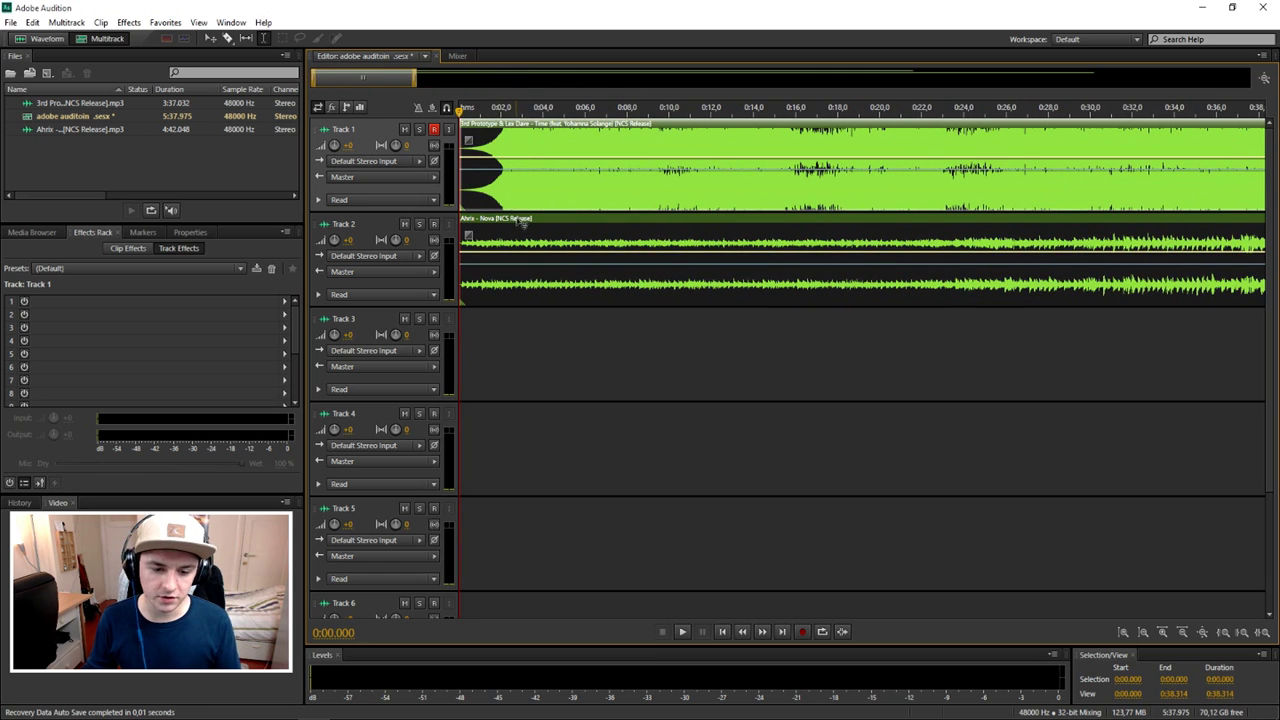
left_click(578, 170)
left_click_drag(547, 229, 658, 229)
key("ctrl+z")
key("space")
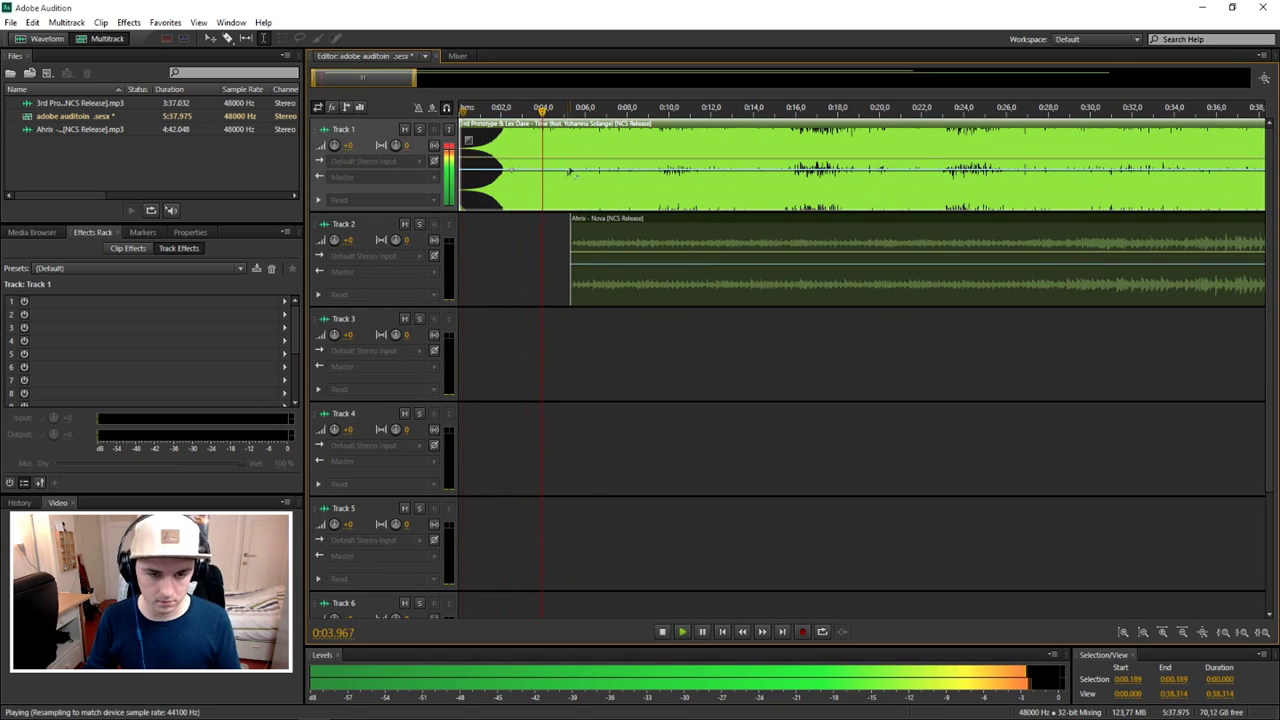
key("space")
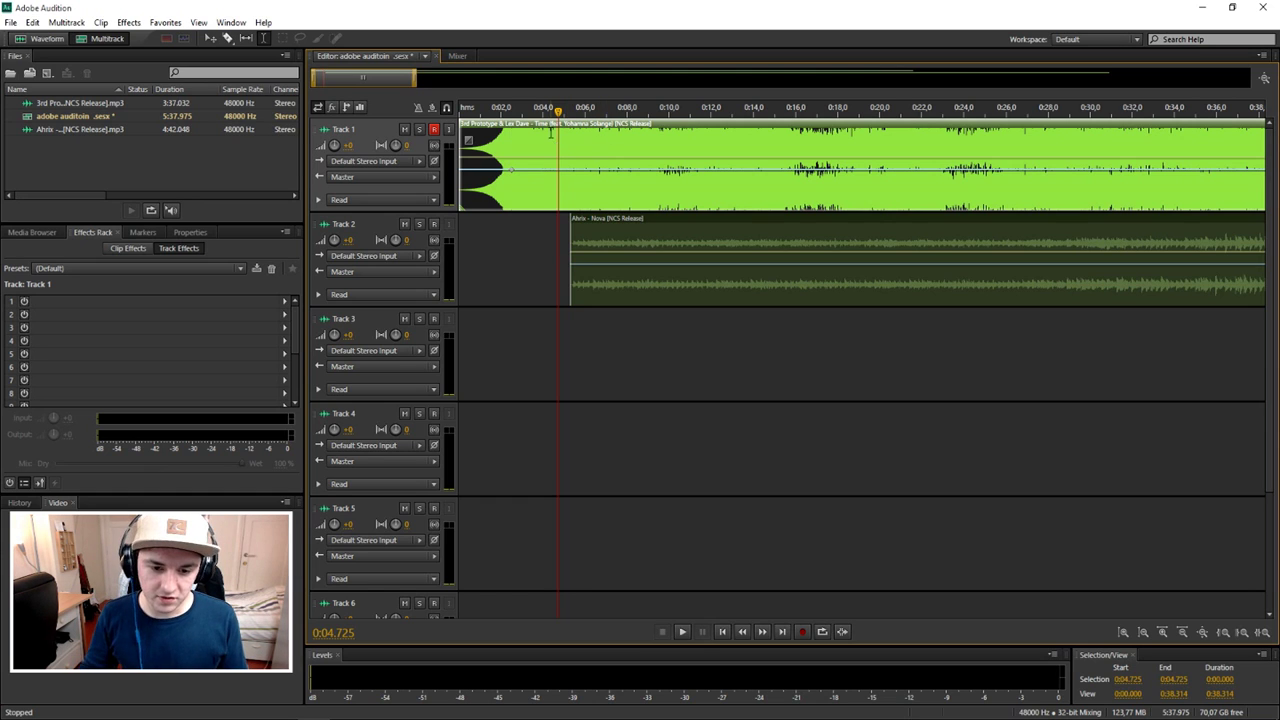
Move the Nova clip on Track 2 later to start at about 0:21.8
left_click(790, 120)
scroll(630, 220, "down", 2)
left_click_drag(630, 221, 815, 221)
scroll(770, 186, "up", 3)
scroll(573, 115, "down", 3)
Play the first song from 0:14.8 to locate its drop near 0:18.8
left_click(523, 113)
scroll(523, 113, "up", 3)
scroll(549, 109, "up", 4)
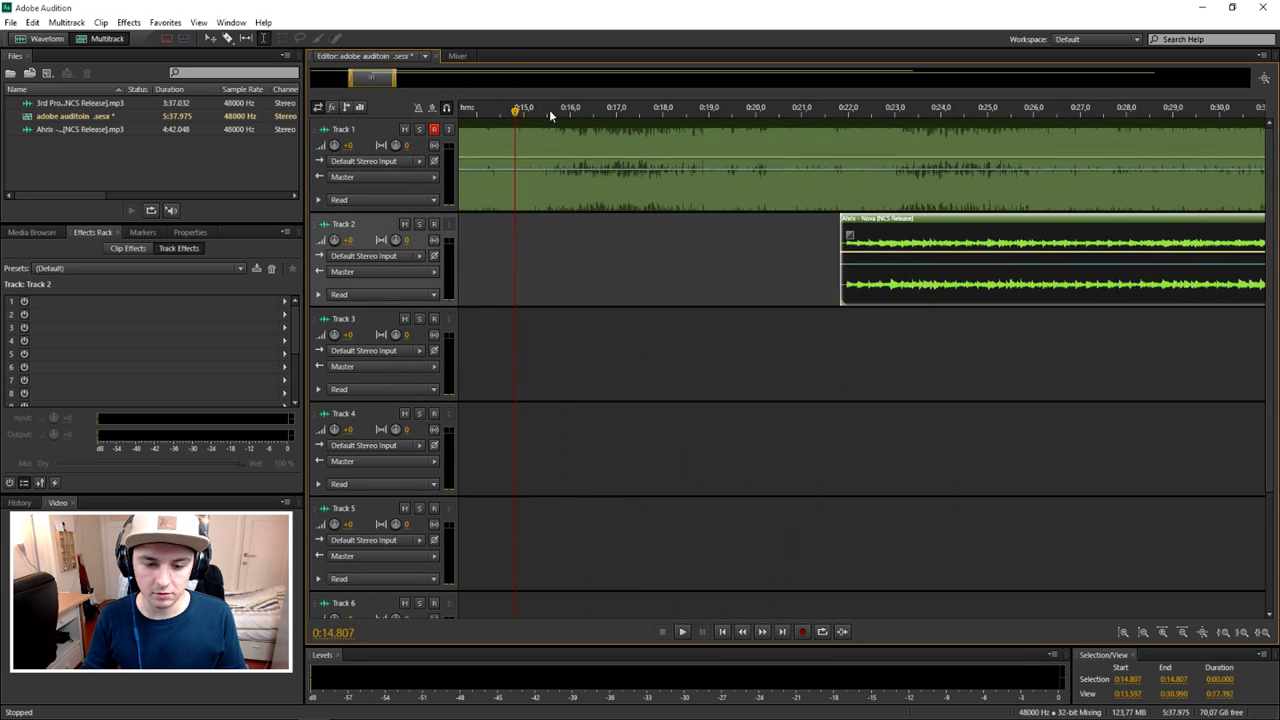
key("space")
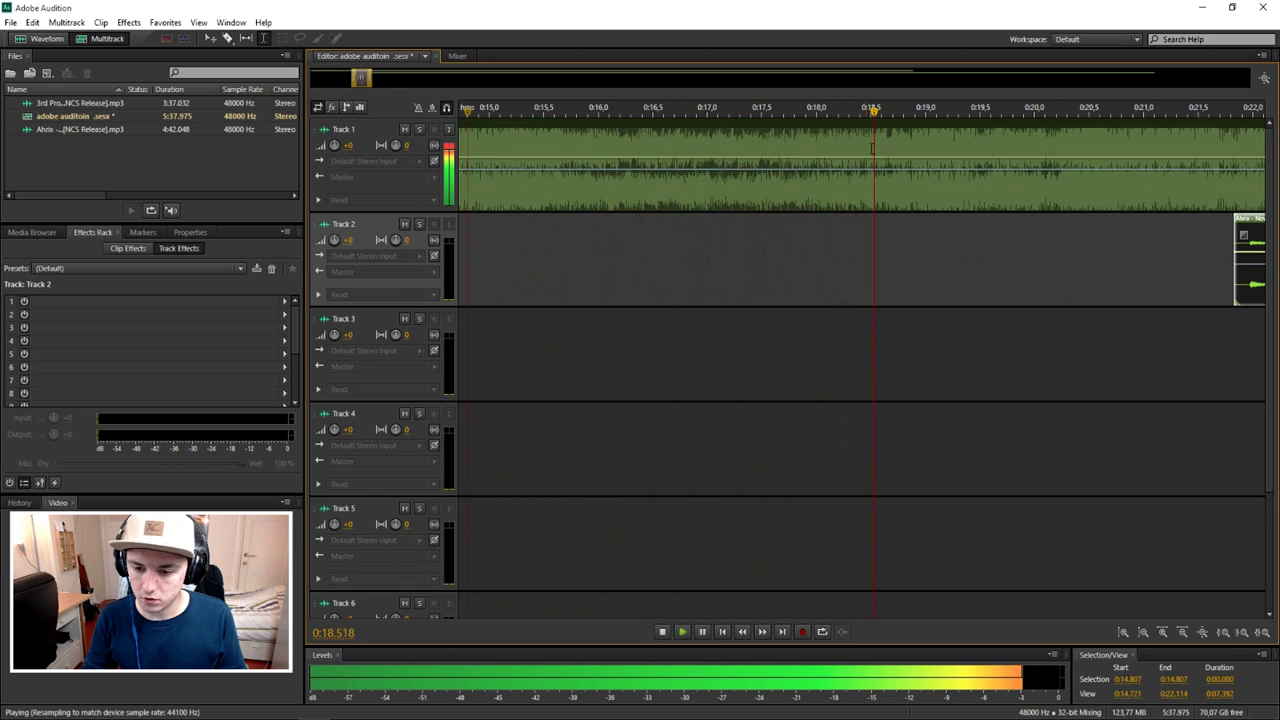
left_click(903, 163)
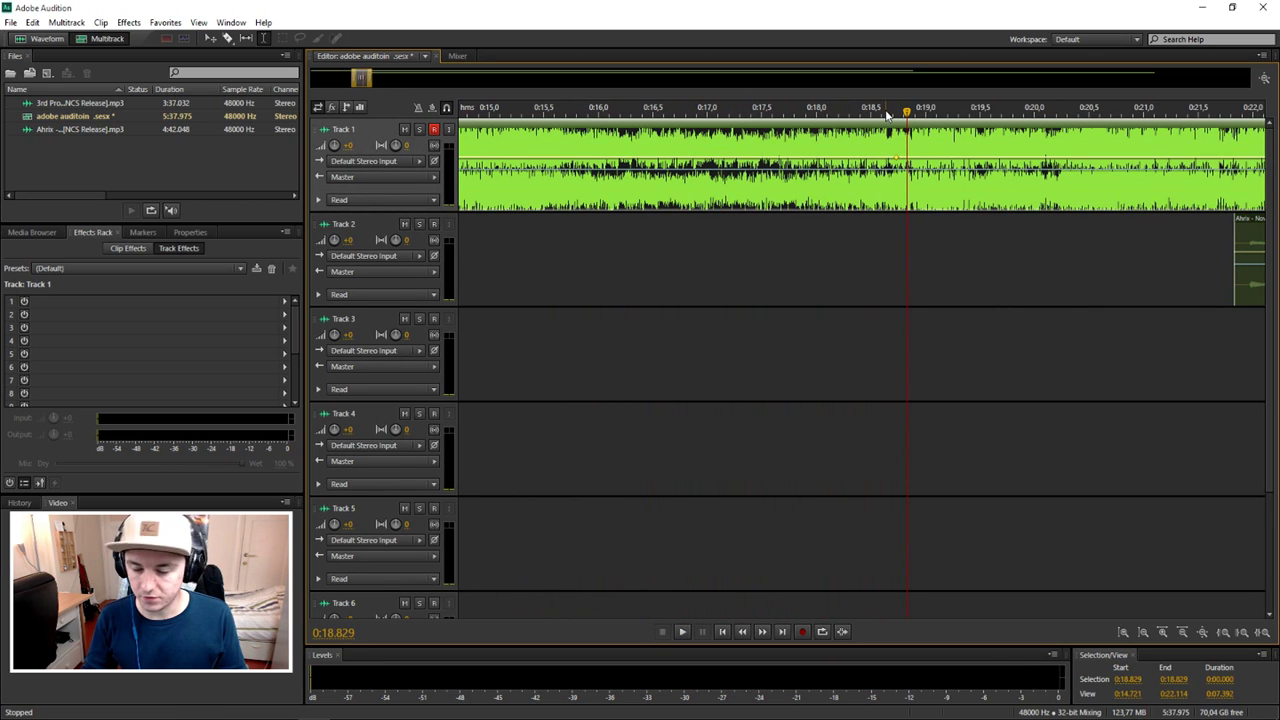
key("space")
left_click(894, 112)
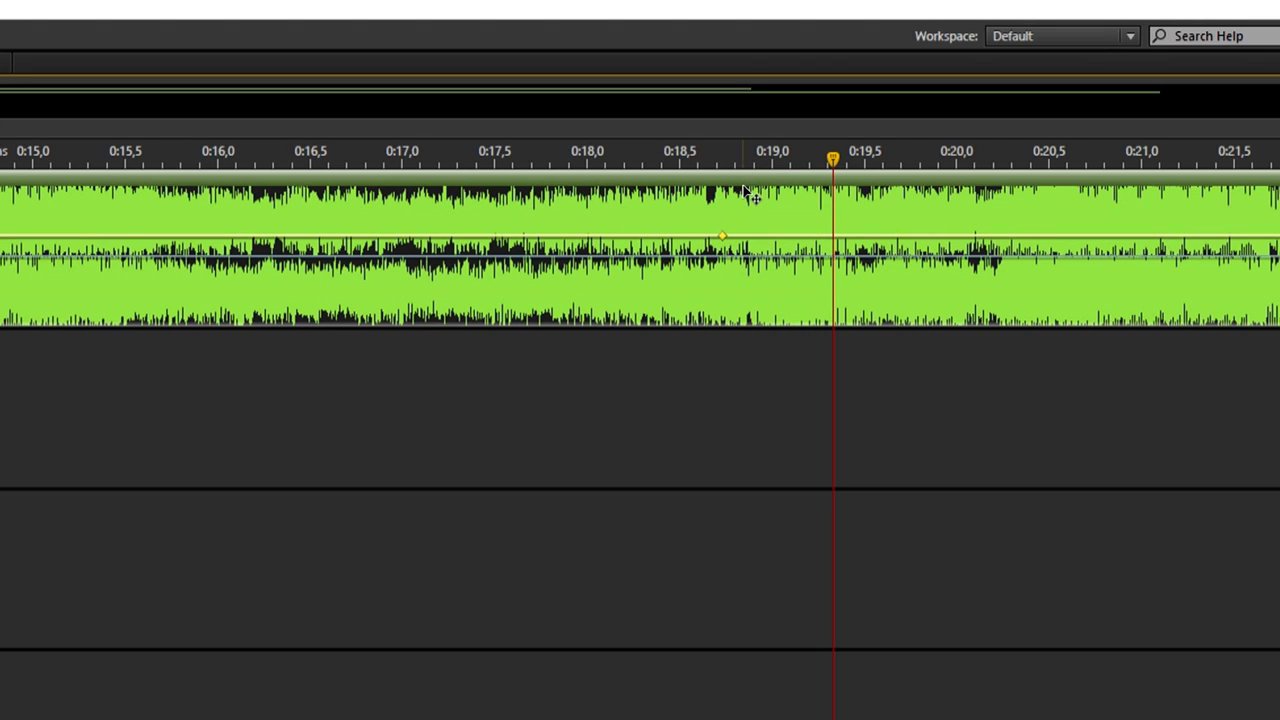
Delete a short stretch of the first song right after its drop
left_click(744, 194)
left_click_drag(743, 195, 829, 206)
key("Delete")
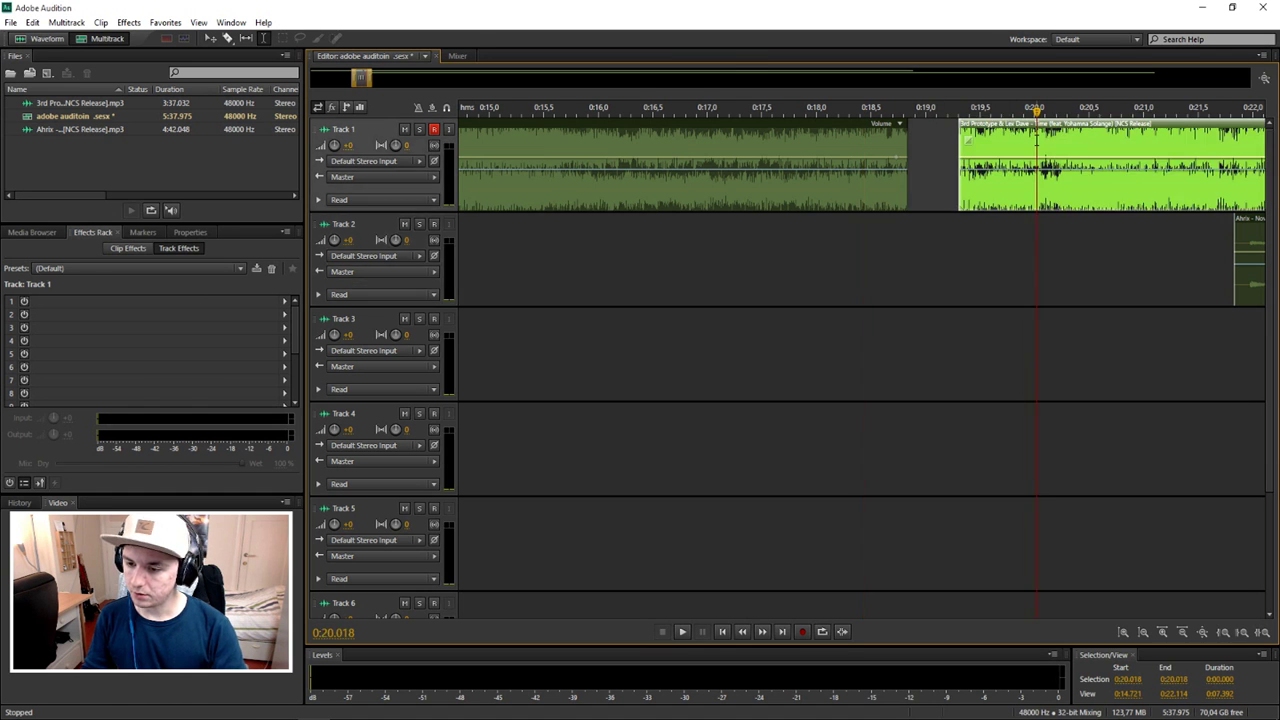
Delete the first song's leftover piece after 0:19, then preview the Nova clip
left_click(972, 145)
key("Delete")
scroll(934, 161, "down", 2)
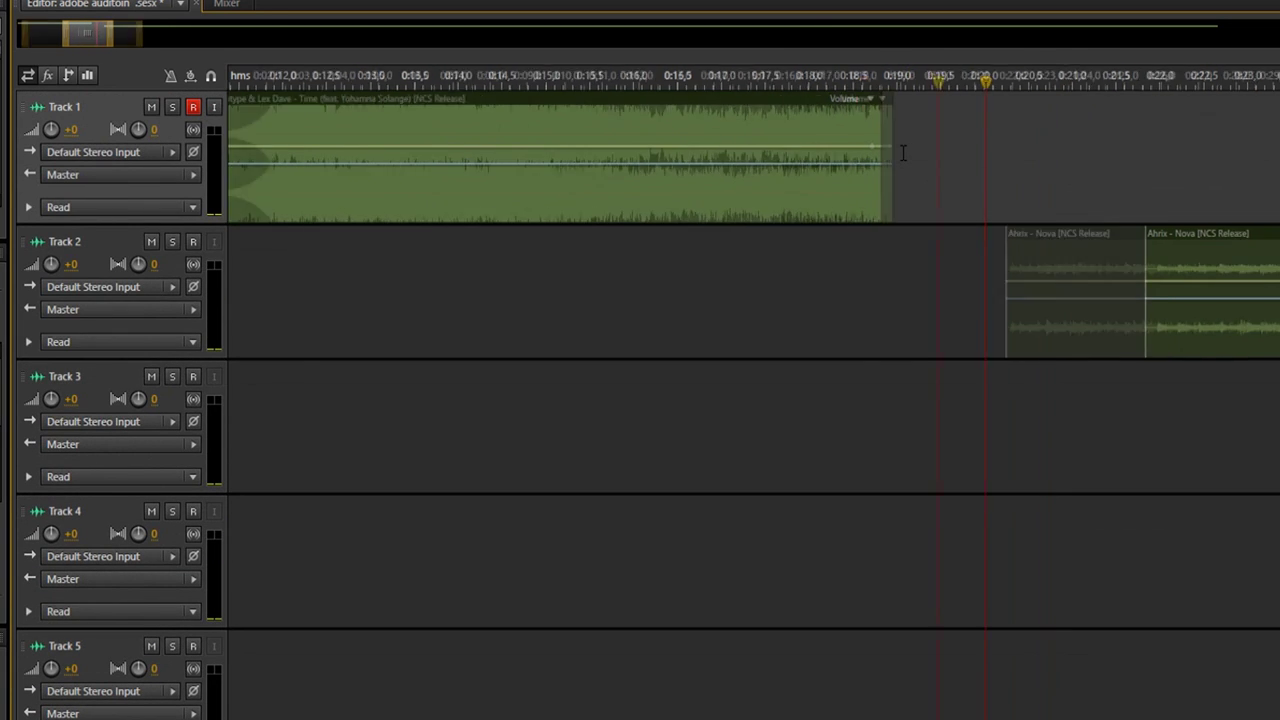
scroll(957, 206, "down", 5)
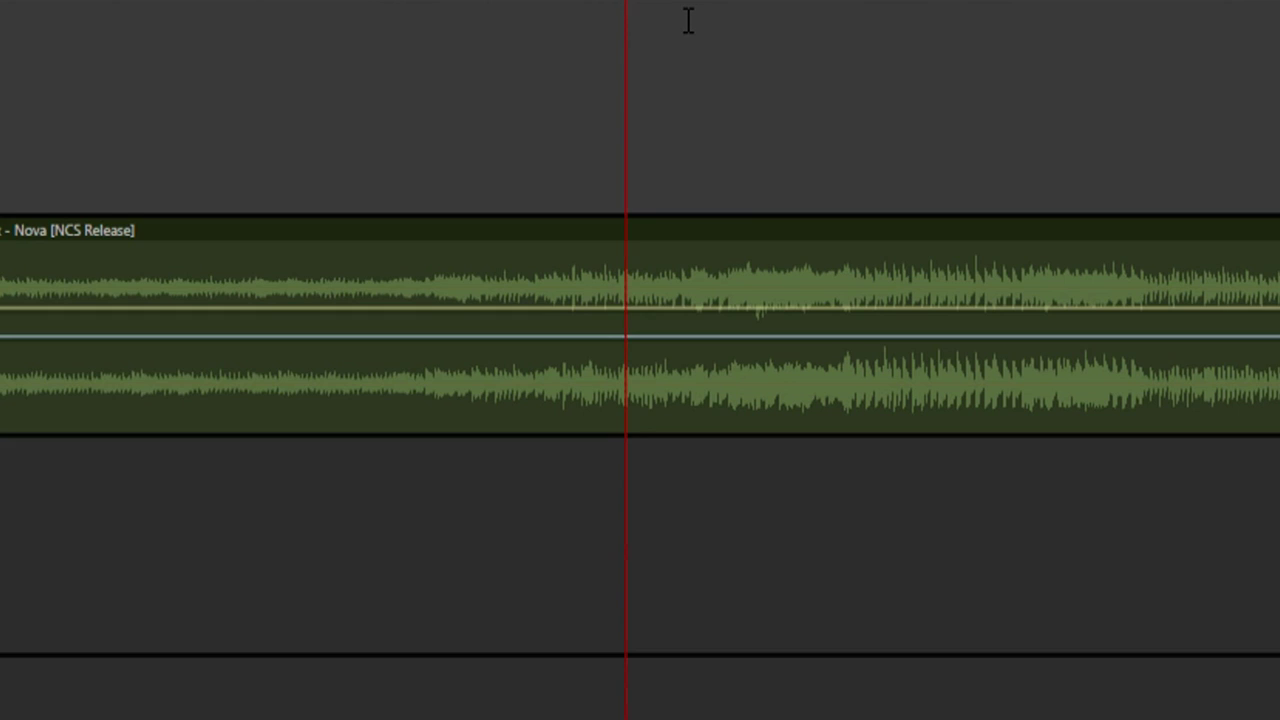
scroll(921, 192, "up", 5)
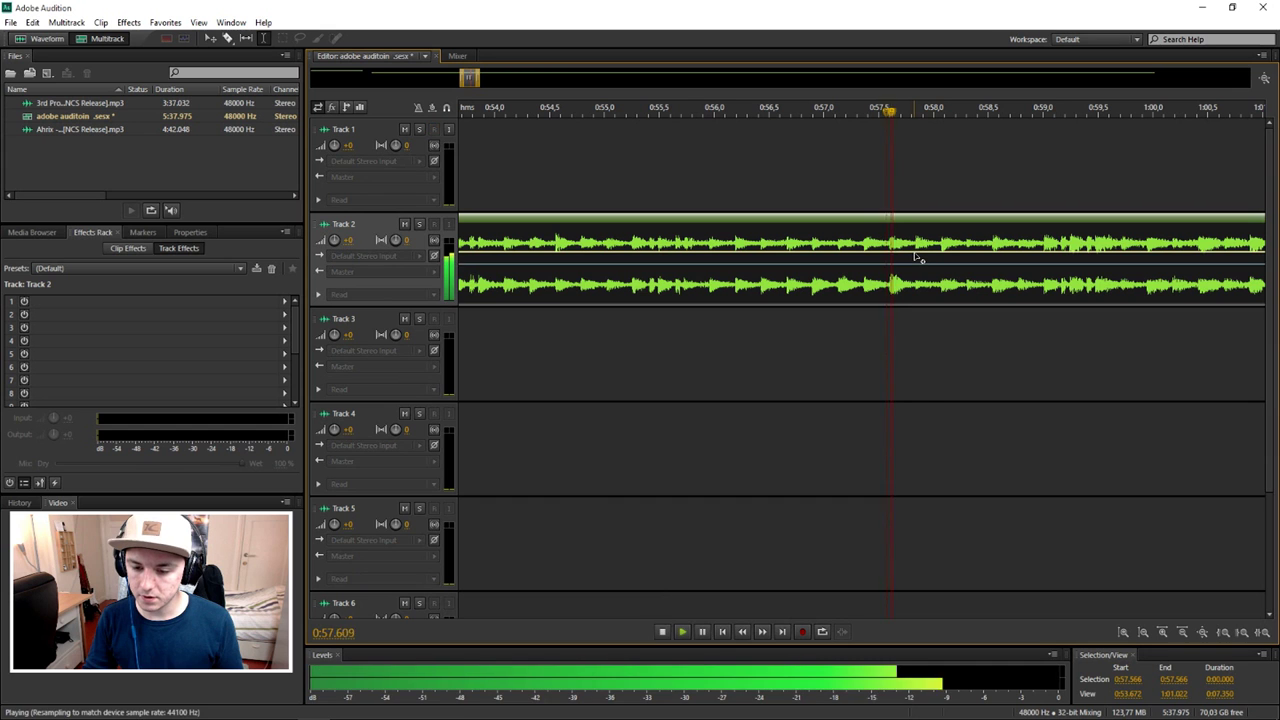
key("space")
key("space")
key("space")
key("space")
key("space")
key("space")
Trim away Nova's intro up to about 0:58 so it begins at its drop
left_click_drag(757, 276, 5, 280)
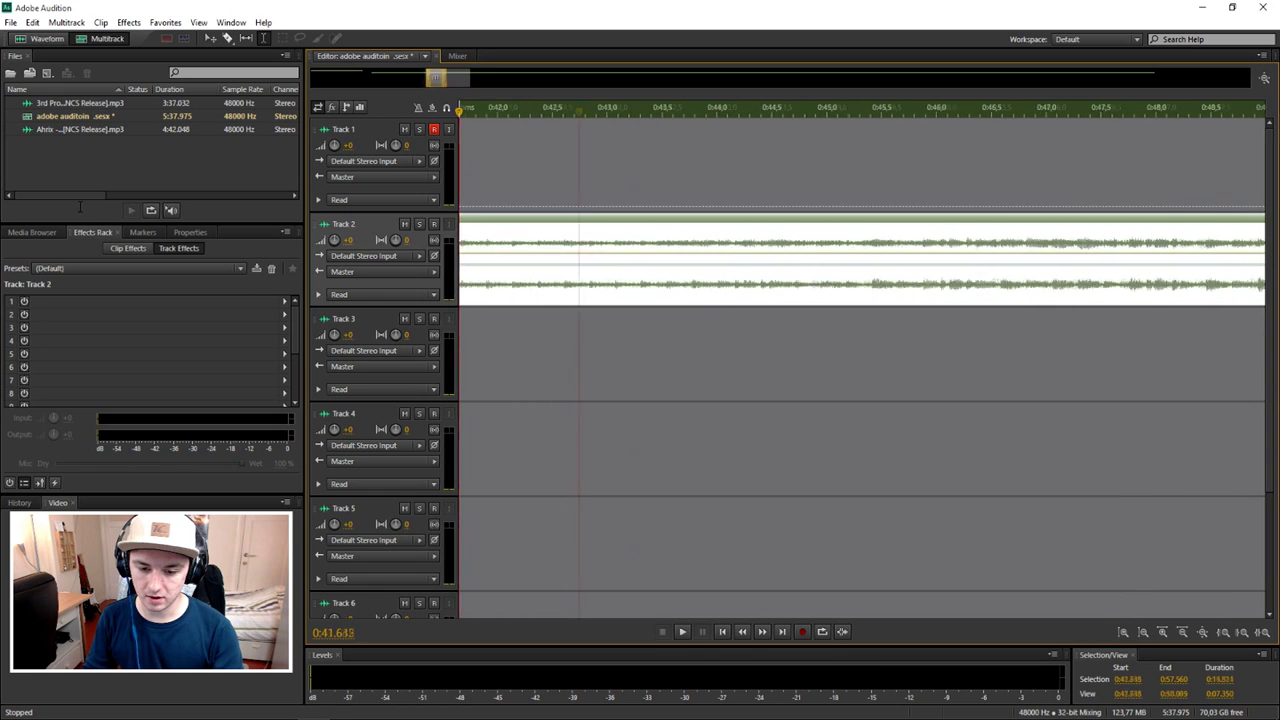
scroll(591, 251, "down", 5)
left_click_drag(808, 260, 1237, 311)
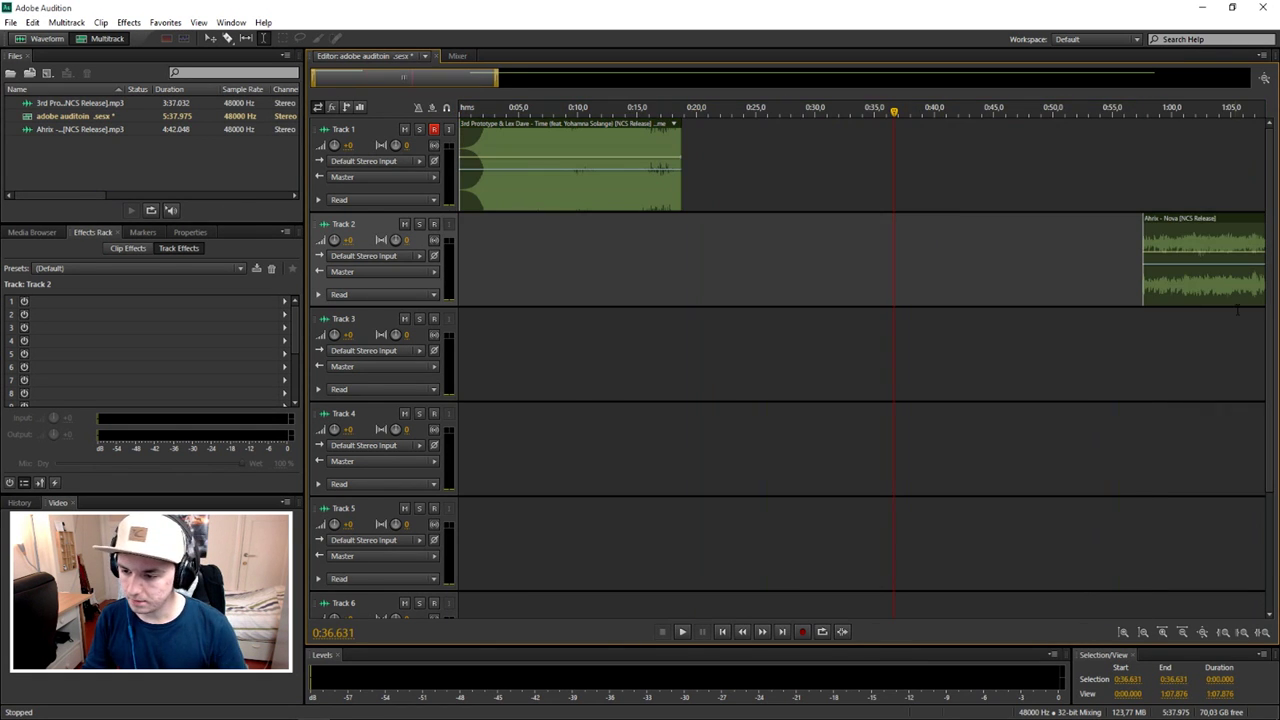
Move Nova onto Track 1, overlapping the first song's end near 0:17 for a crossfade
left_click_drag(1188, 228, 784, 152)
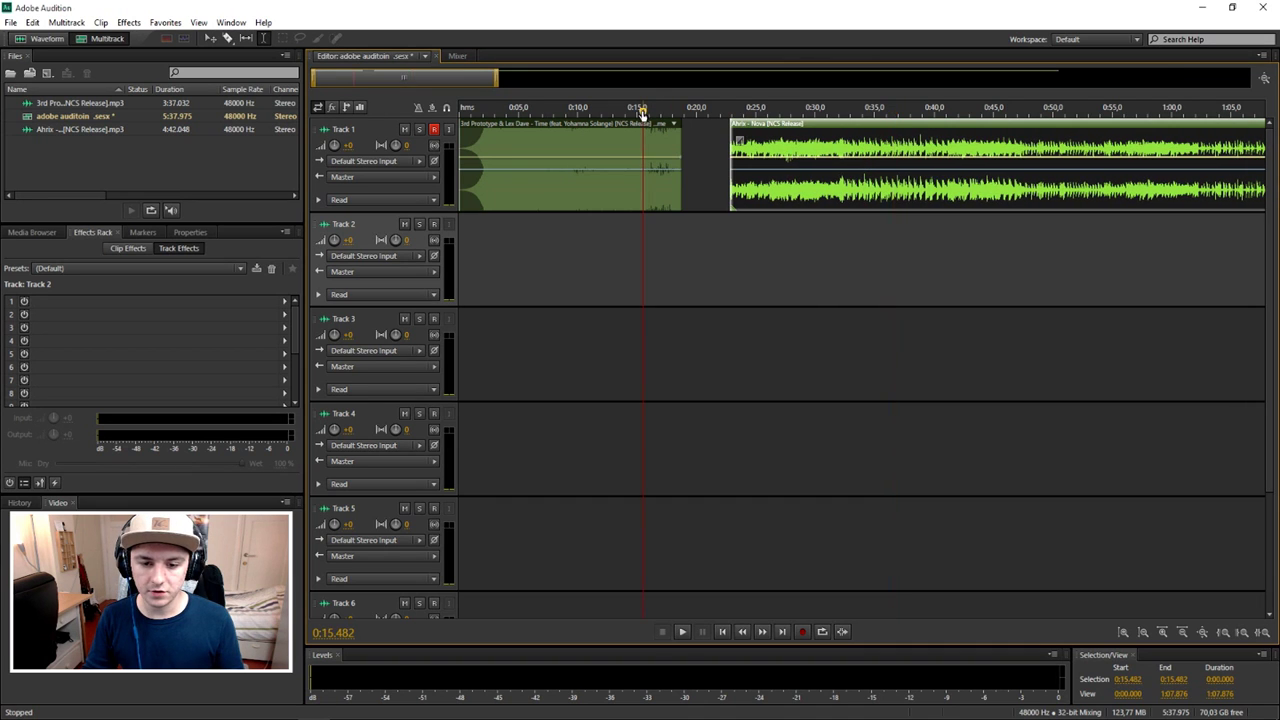
scroll(642, 113, "up", 4)
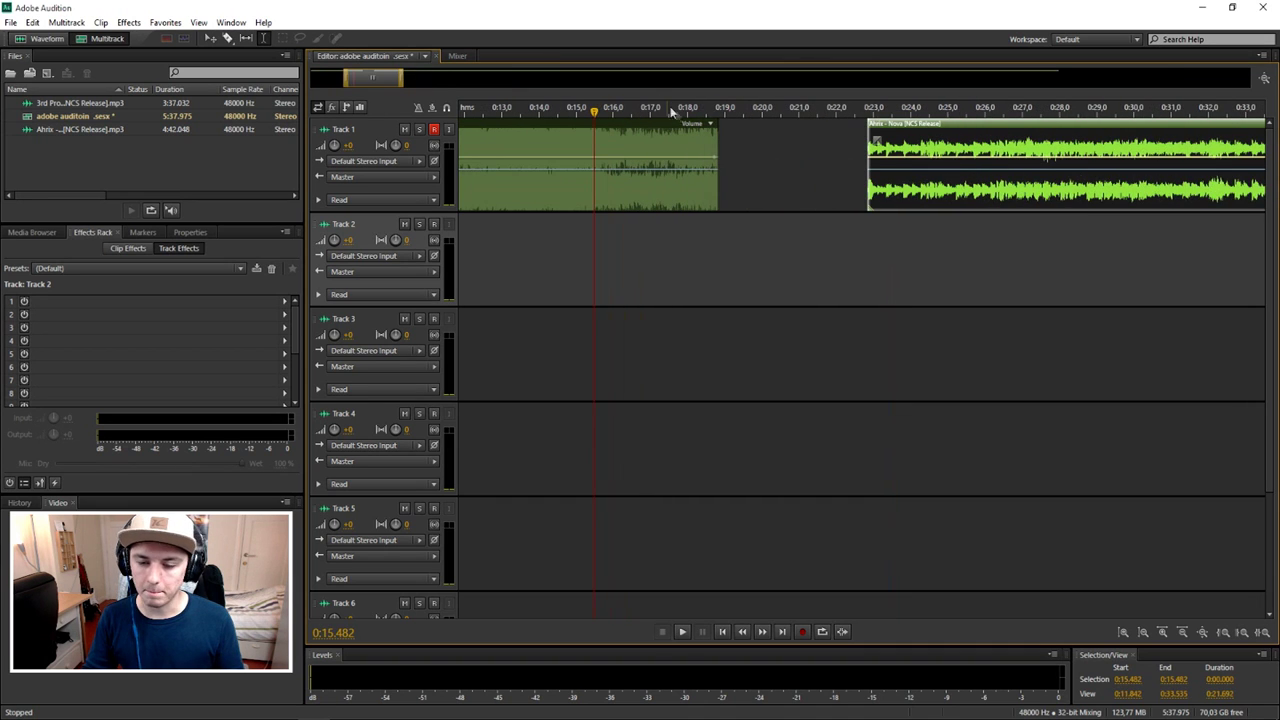
left_click_drag(960, 132, 760, 120)
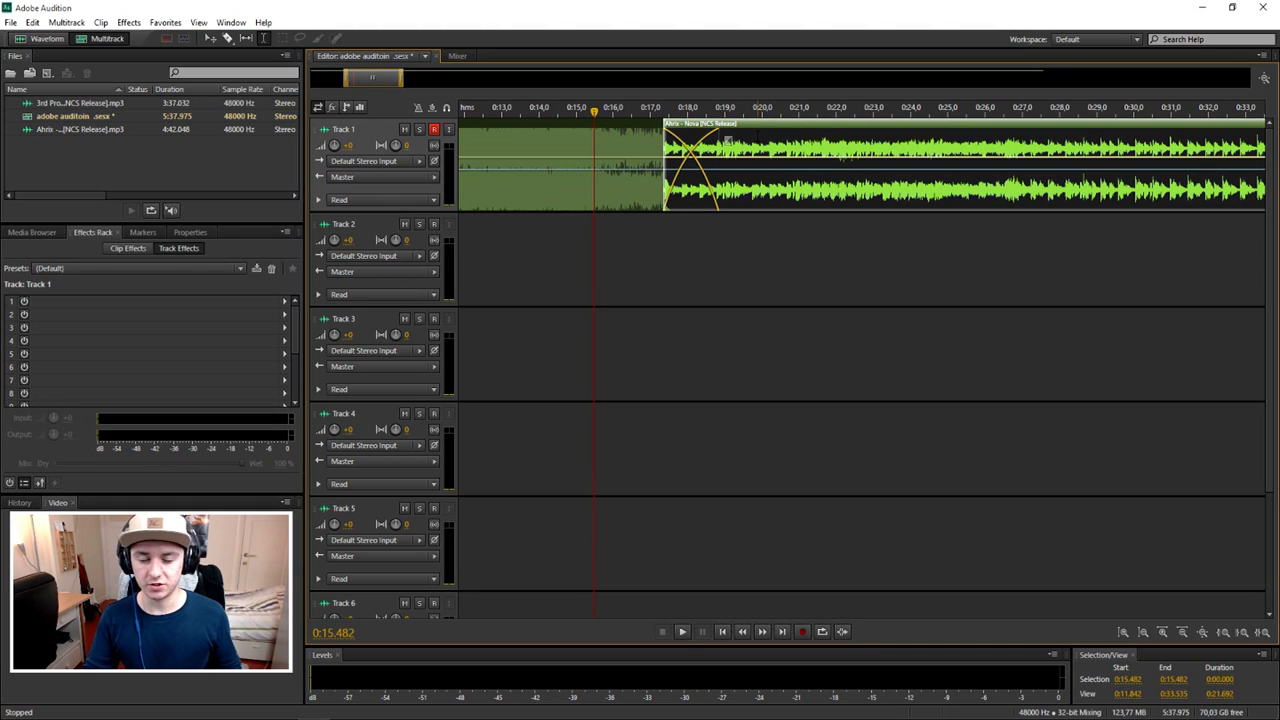
scroll(718, 118, "up", 1)
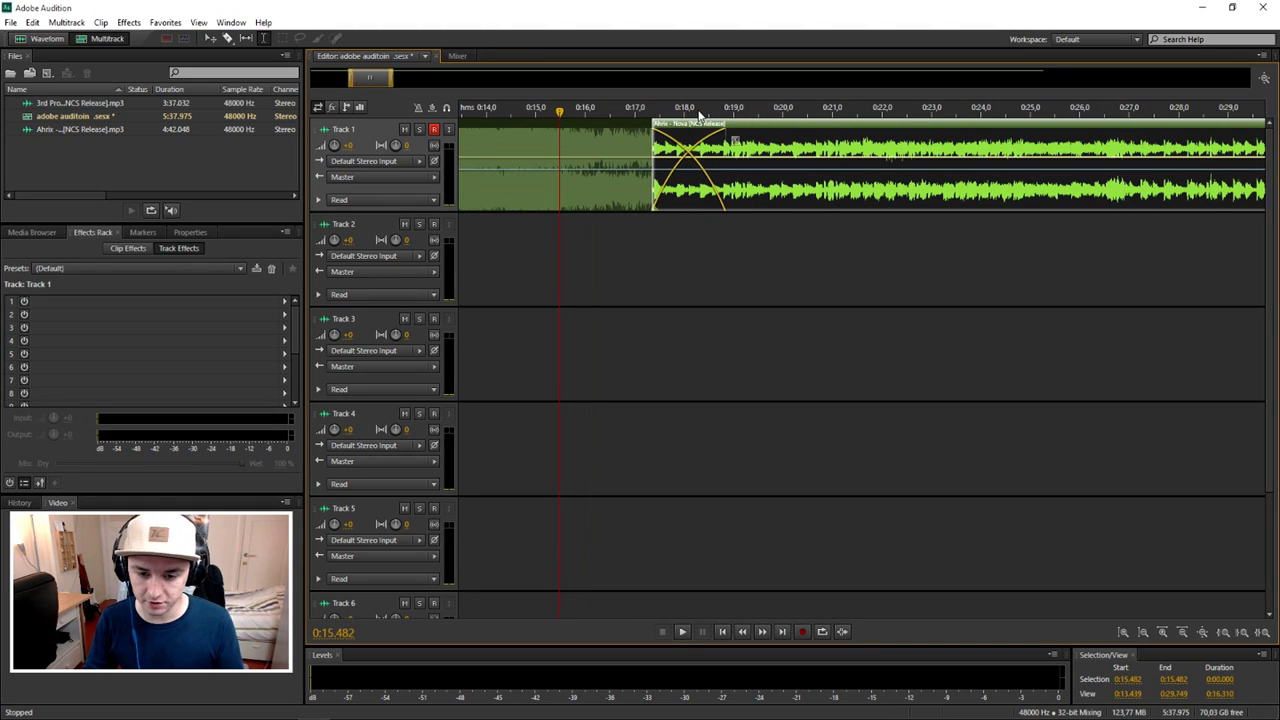
key("space")
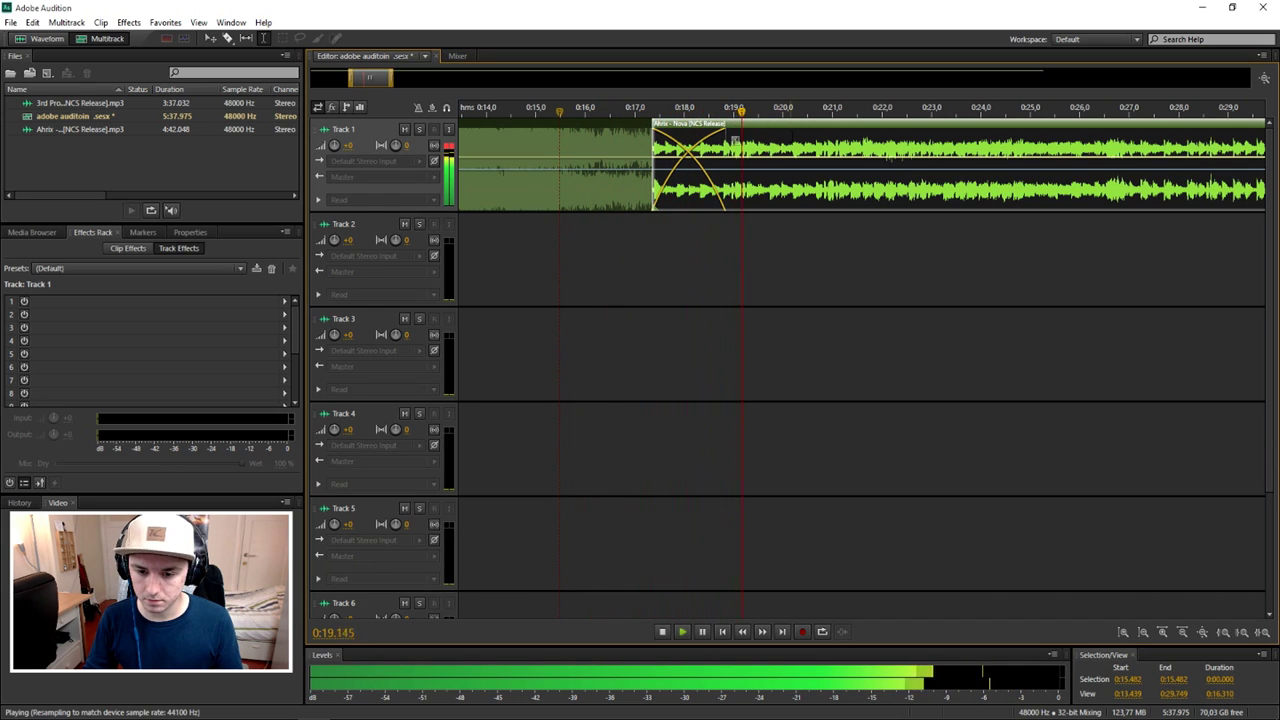
key("space")
left_click(504, 108)
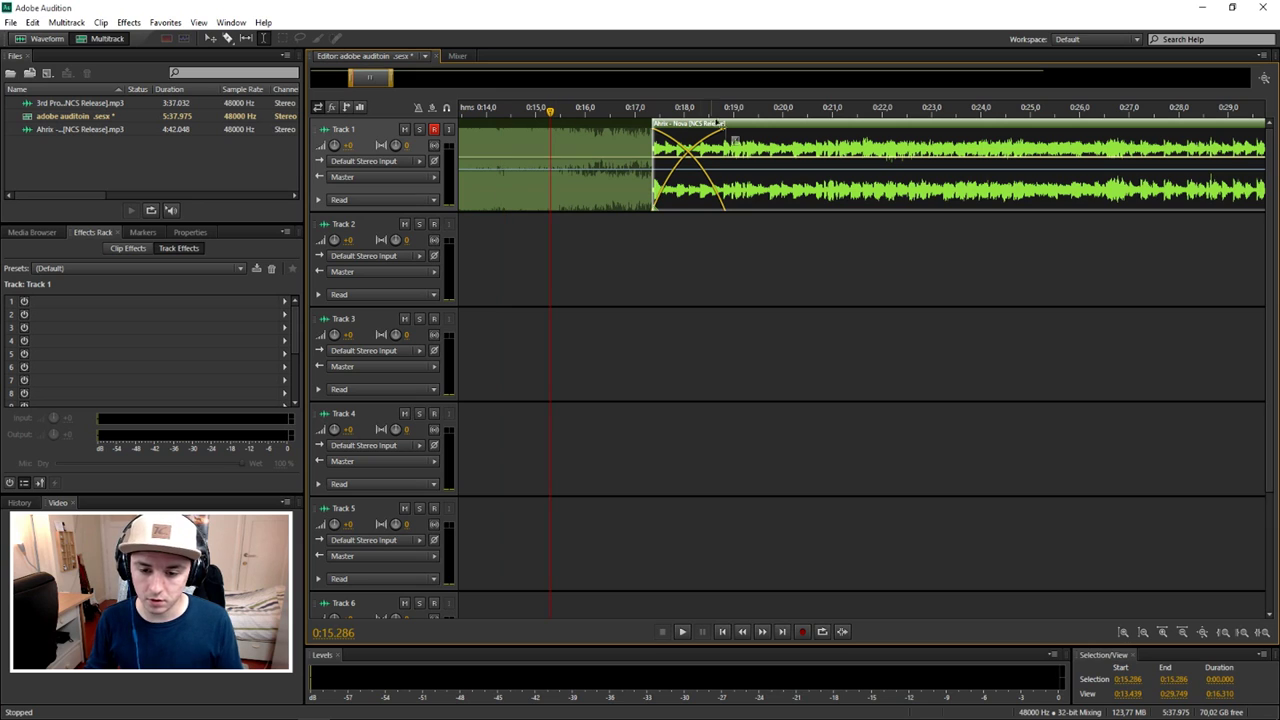
key("space")
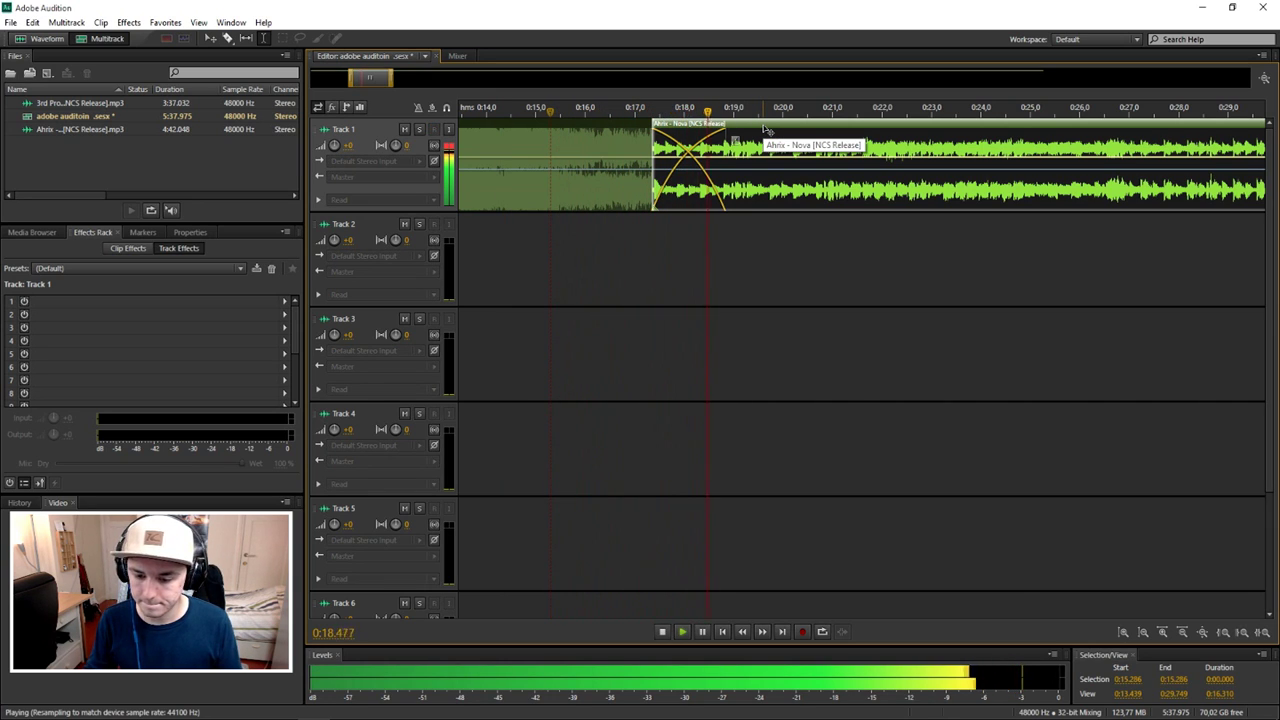
key("space")
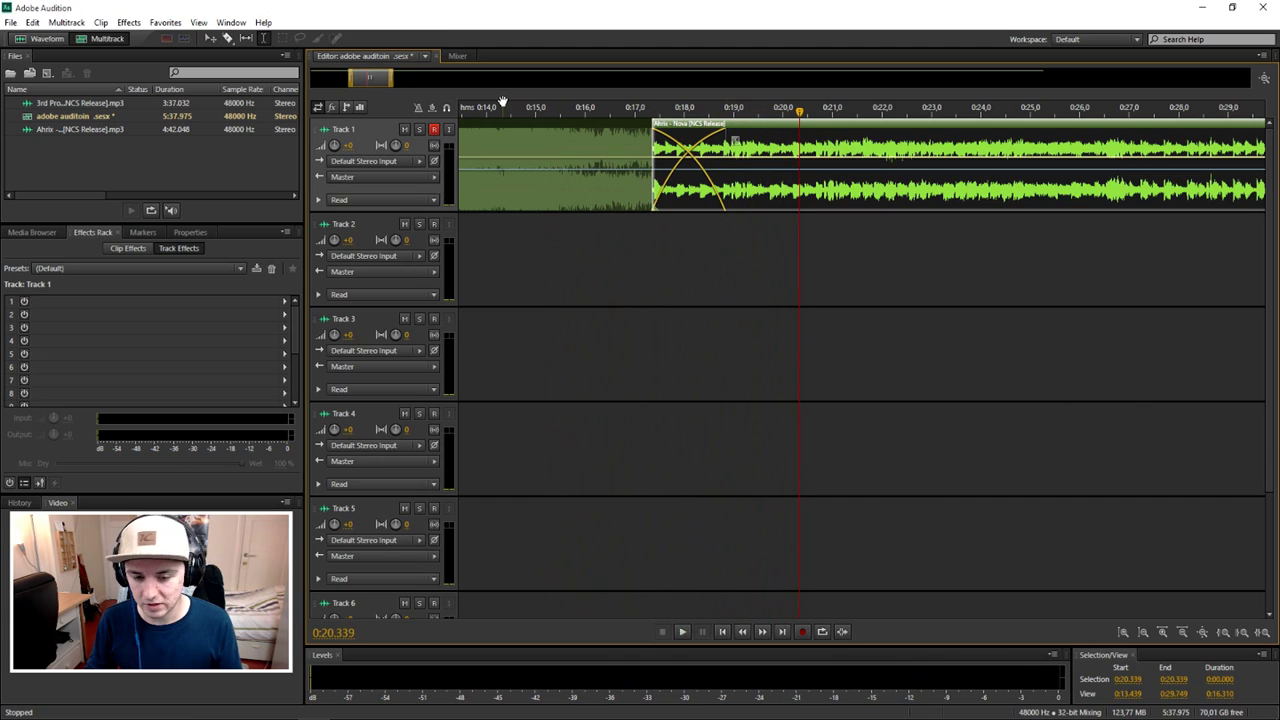
key("space")
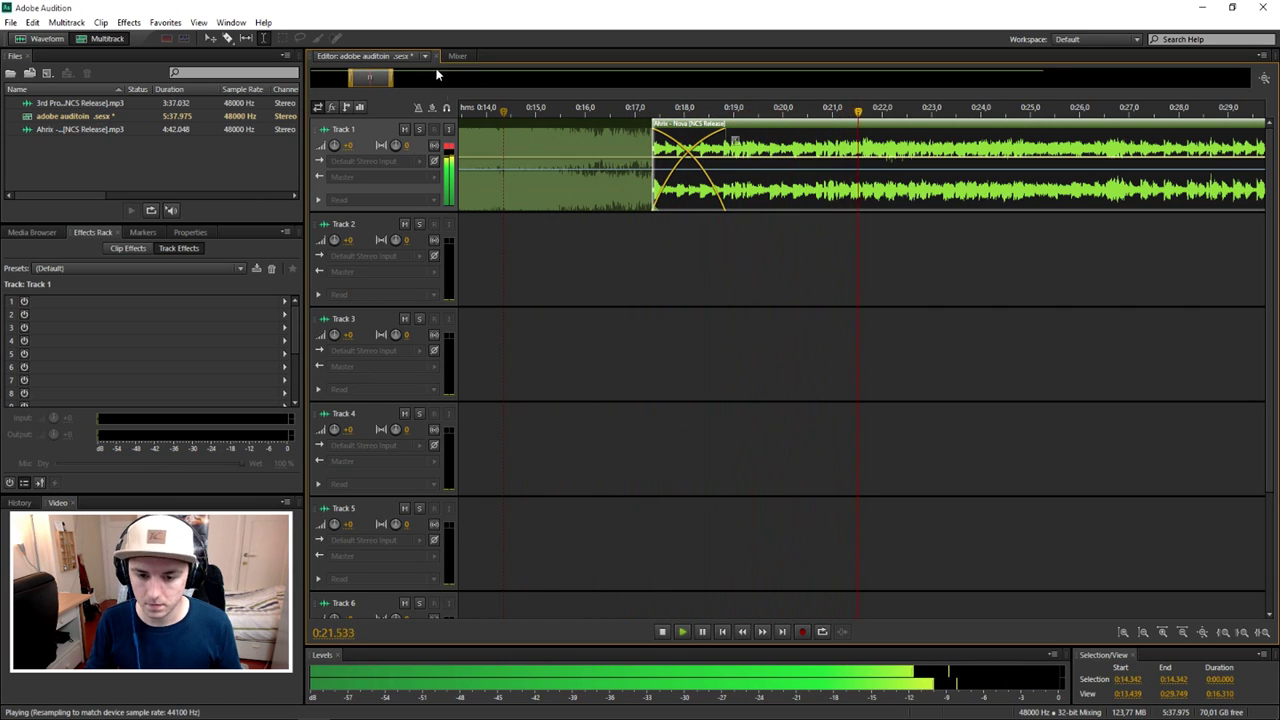
left_click(492, 108)
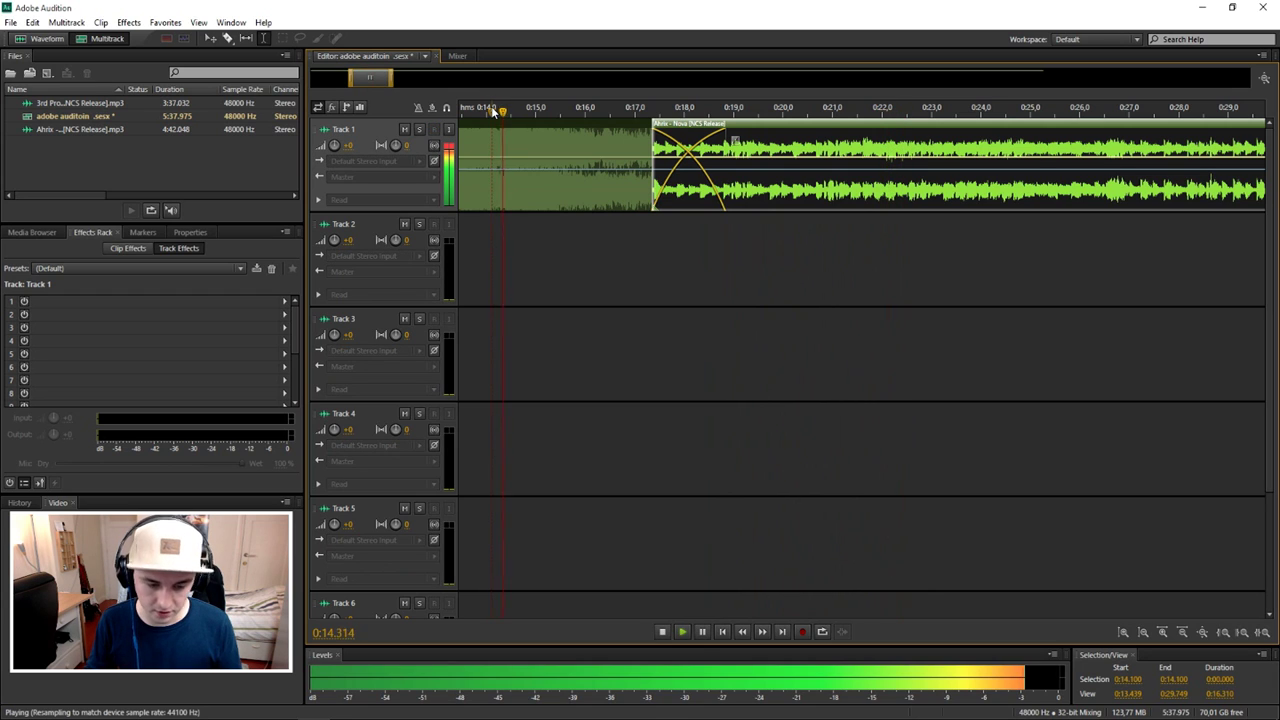
scroll(491, 107, "up", 2)
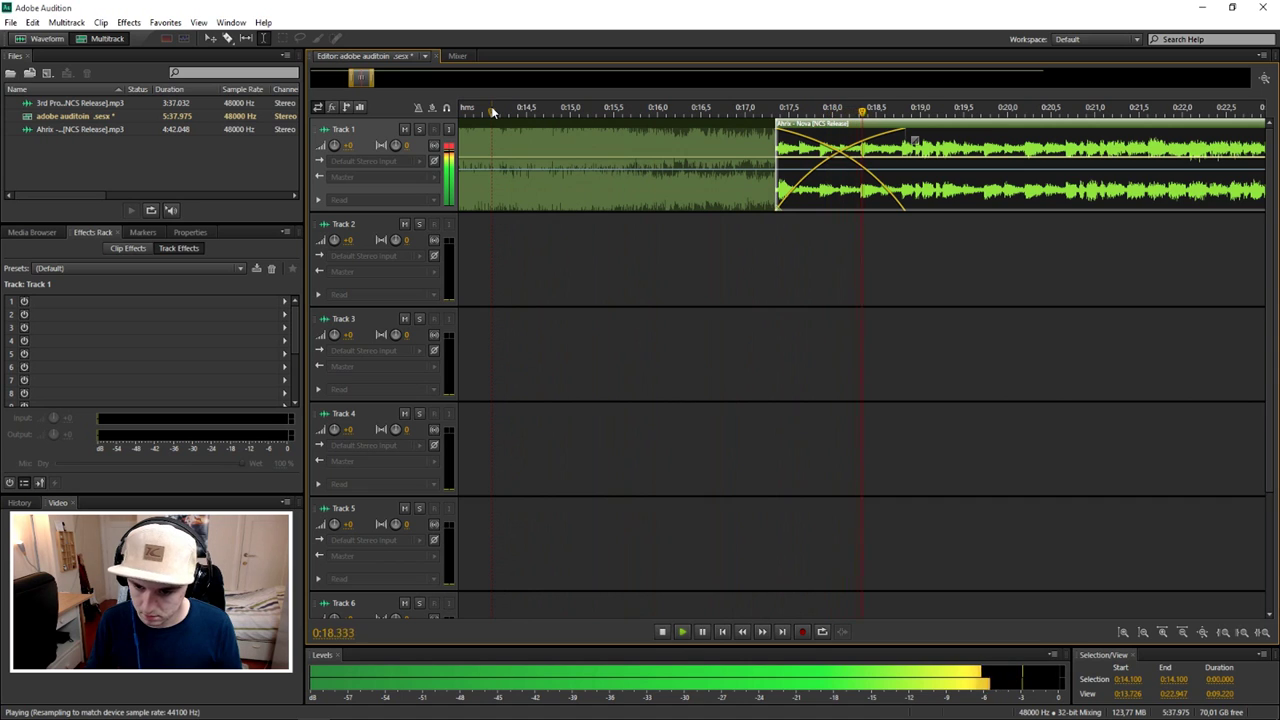
scroll(704, 148, "down", 3)
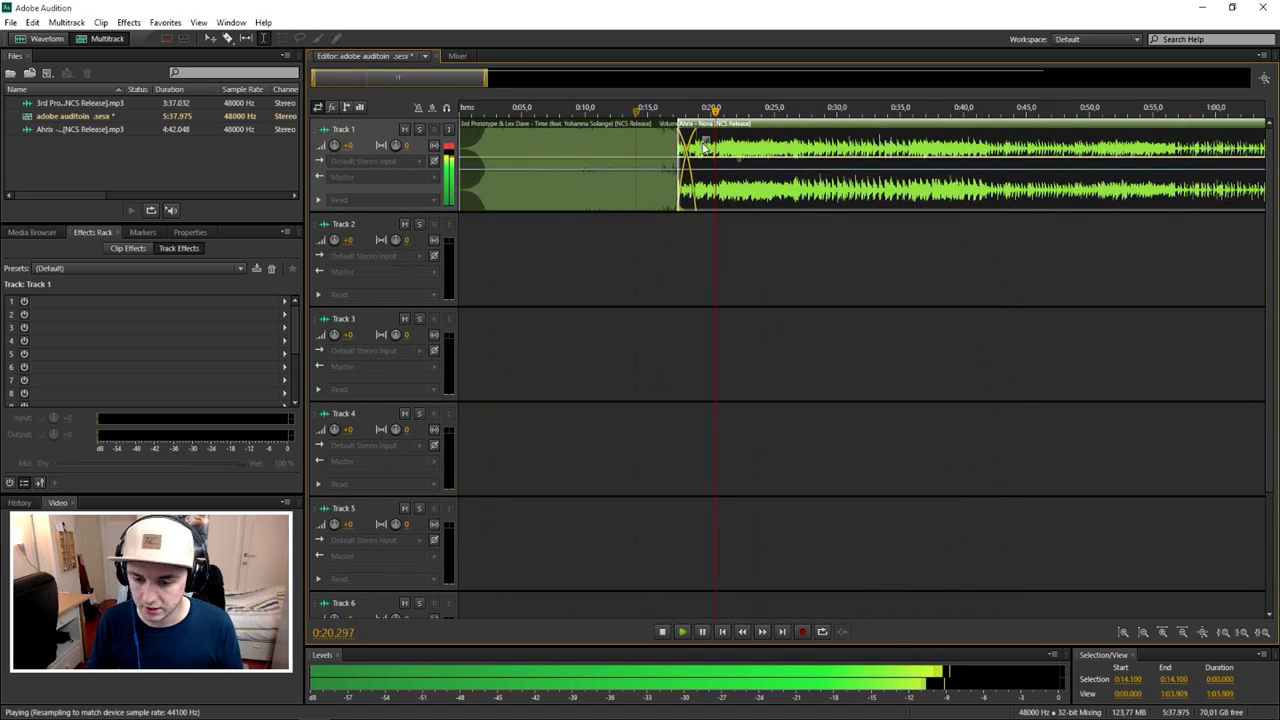
scroll(704, 148, "down", 3)
key("space")
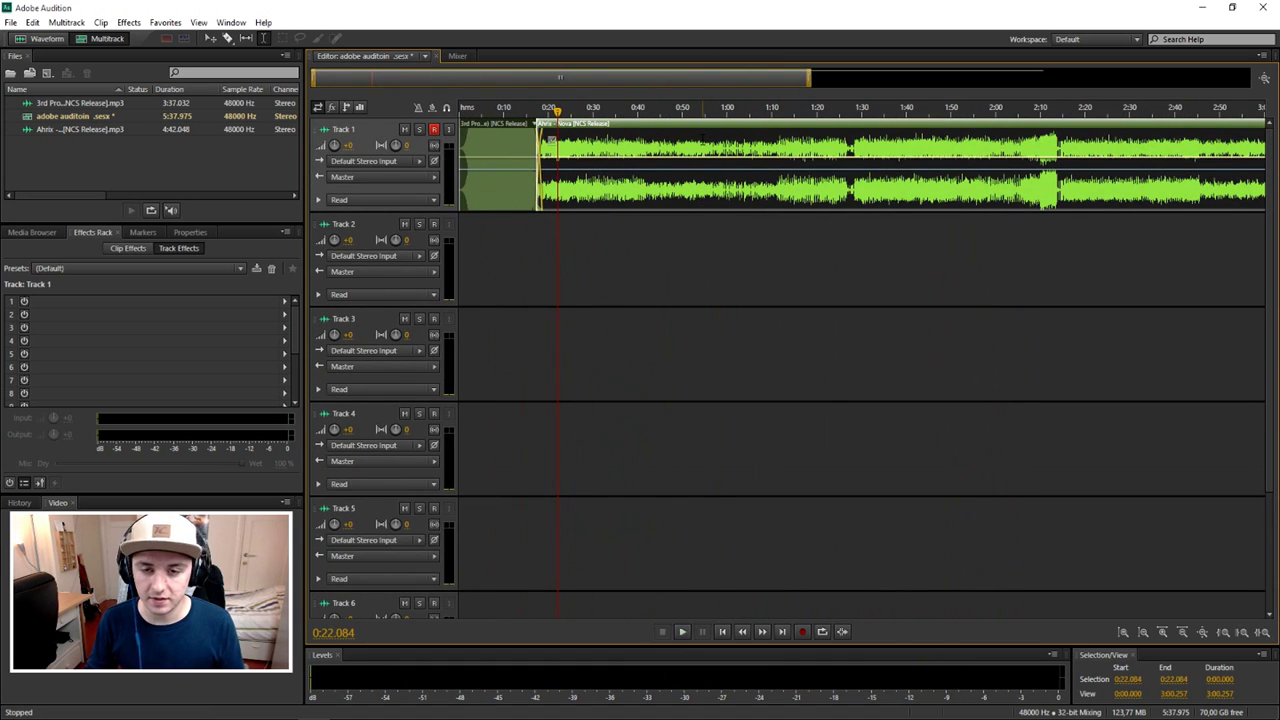
scroll(741, 130, "down", 3)
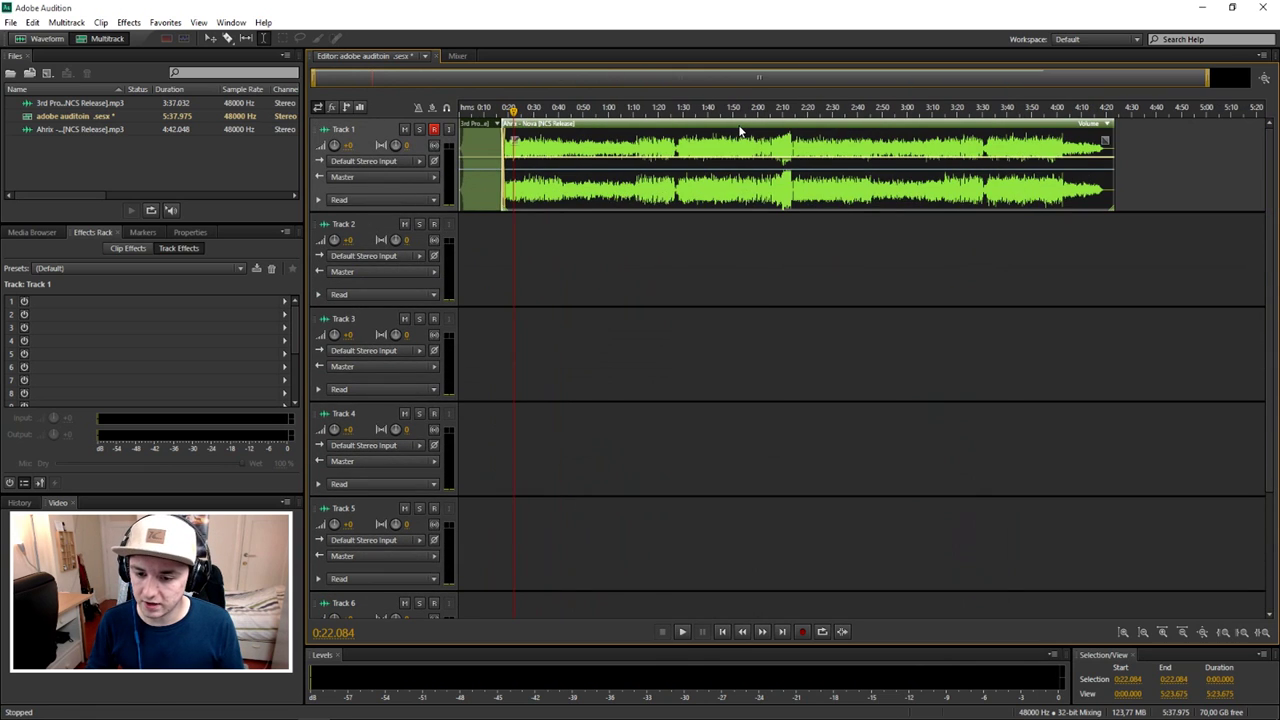
scroll(741, 130, "up", 3)
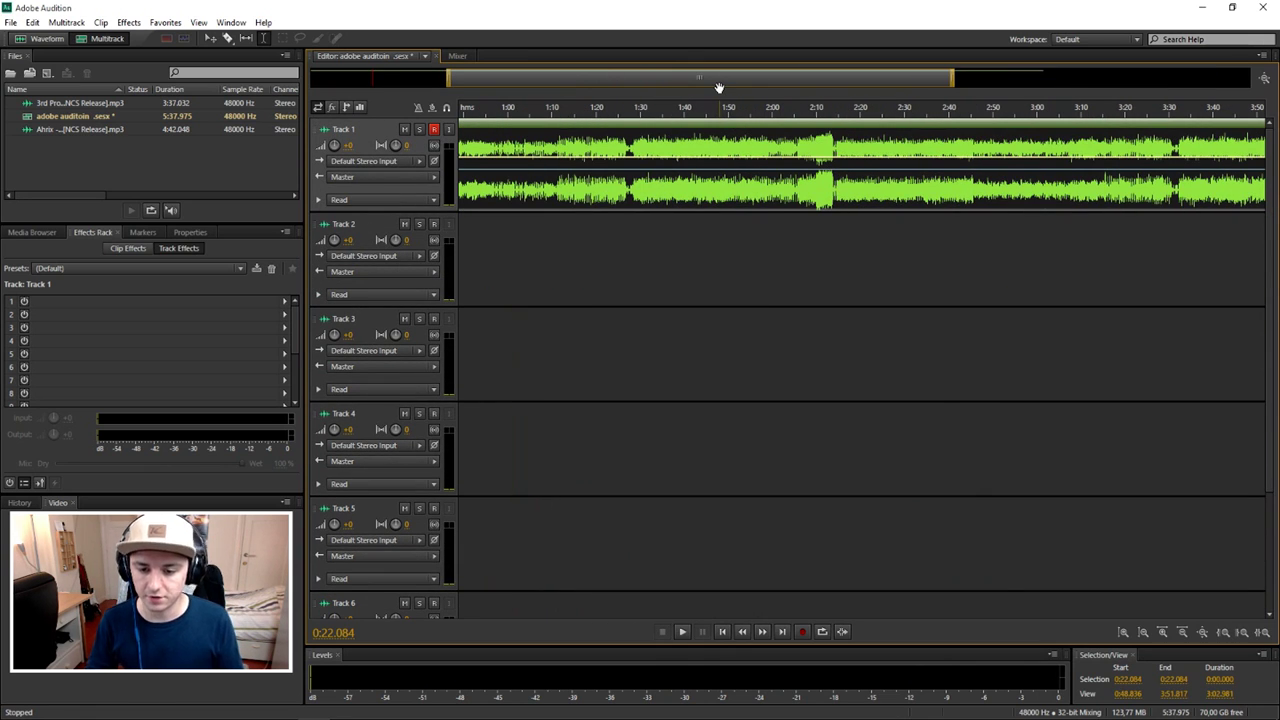